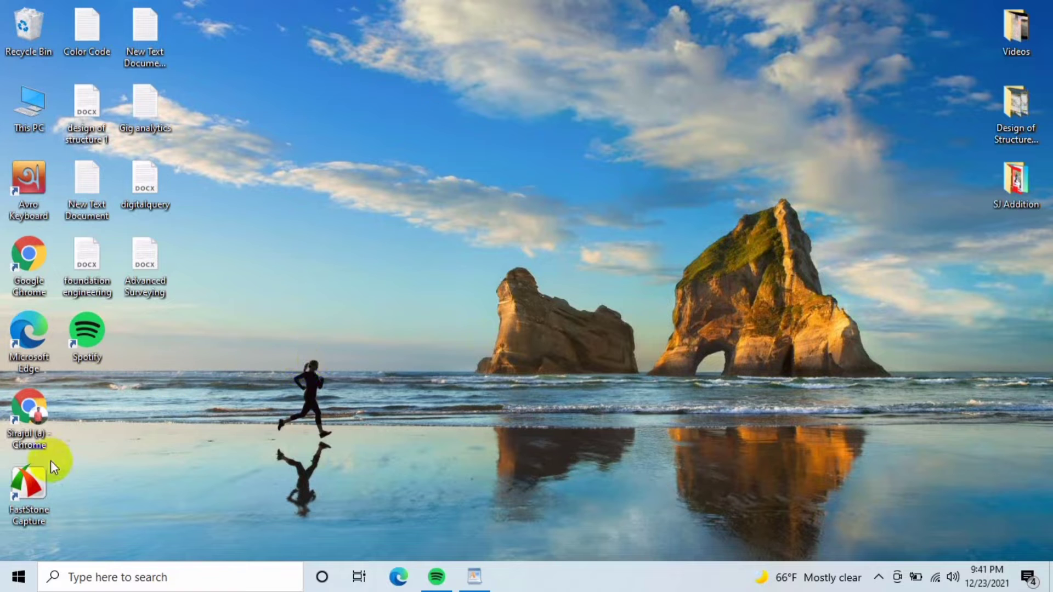
- Open Facebook in Chrome and go to the managed Sigma Classroom page
double_click(31, 413)
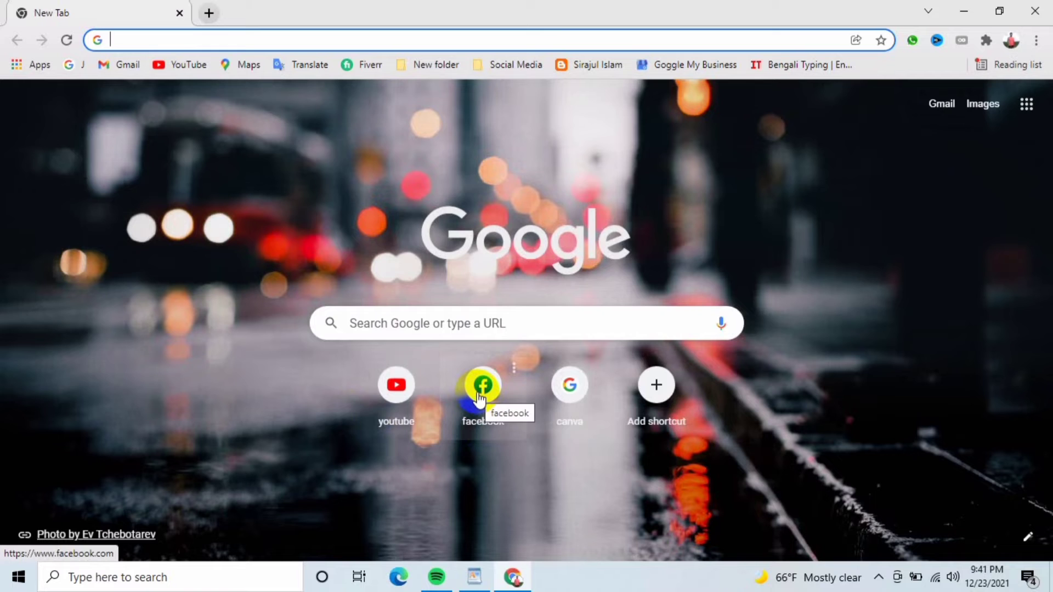
left_click(477, 393)
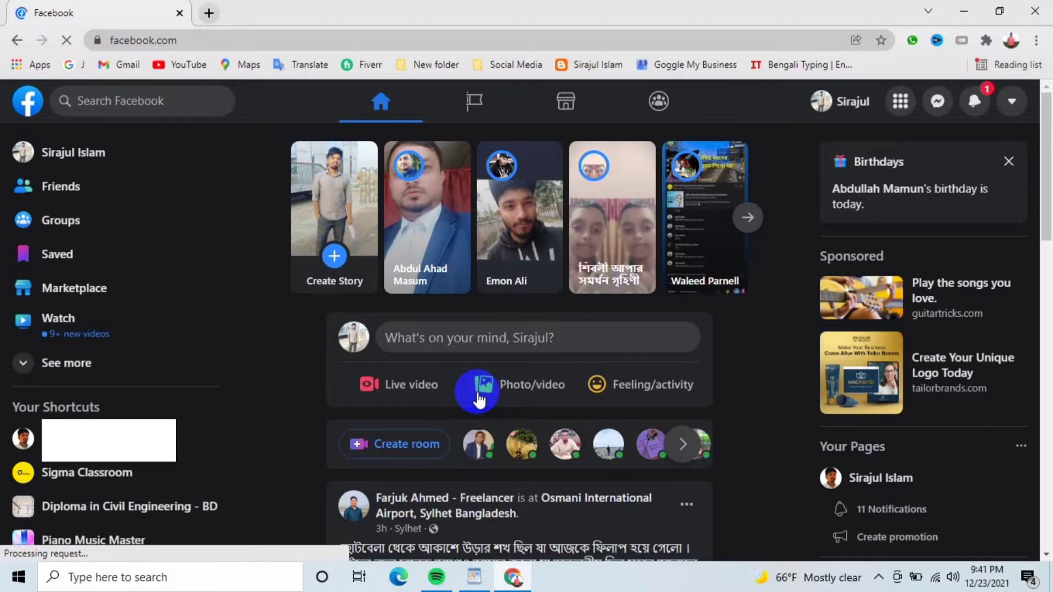
left_click(471, 103)
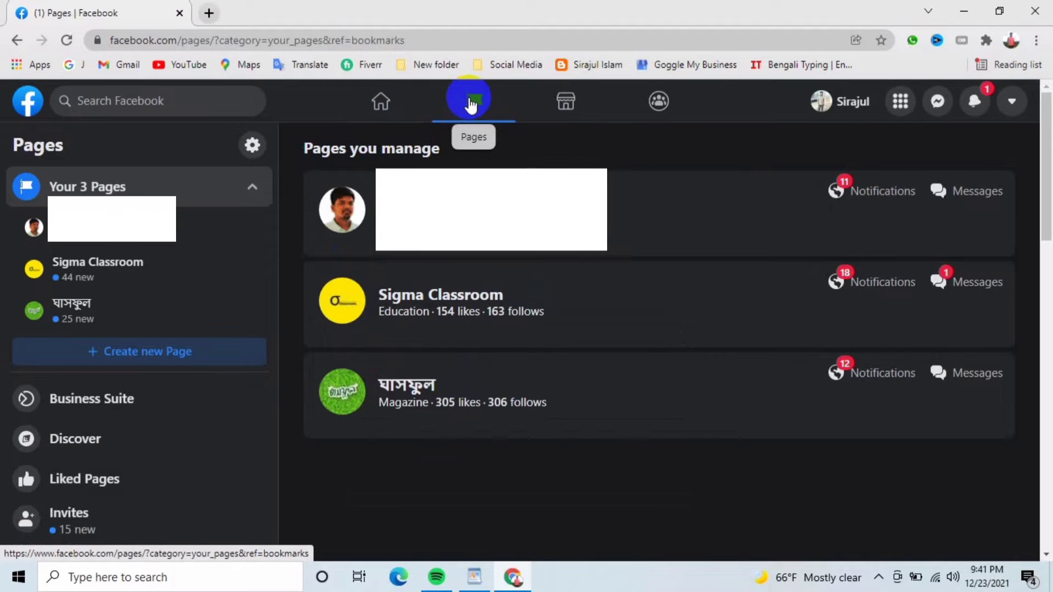
left_click(443, 303)
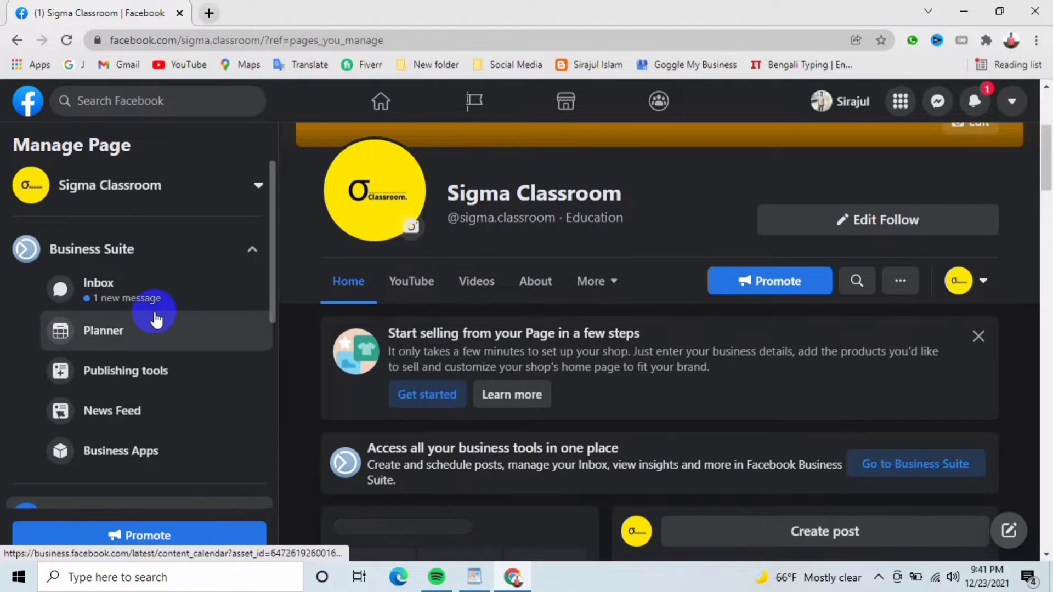
- Open Creator Studio from the Sigma Classroom page's Insights
scroll(156, 319, "down", 5)
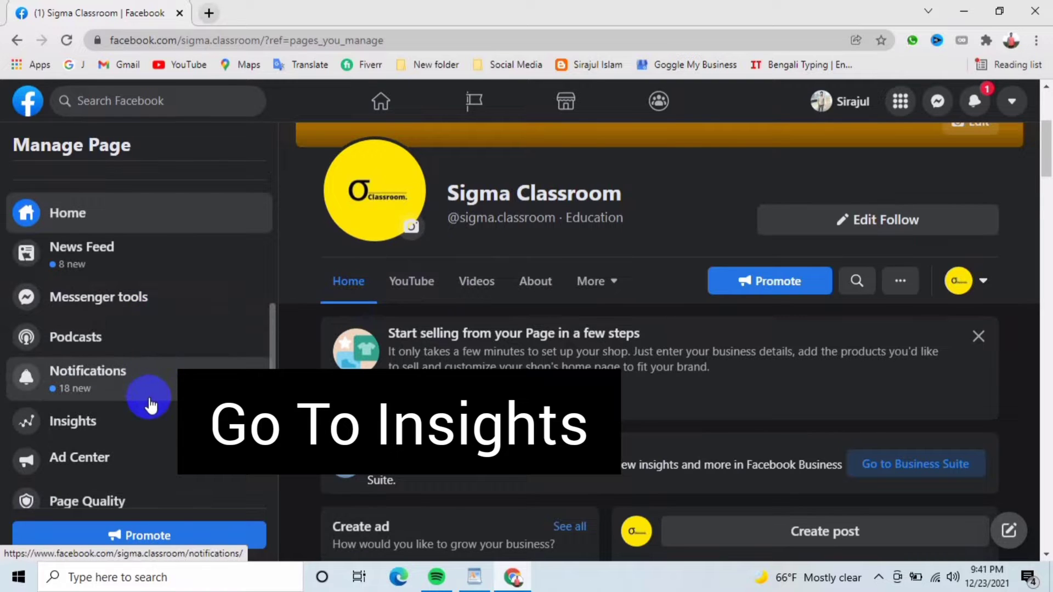
left_click(144, 433)
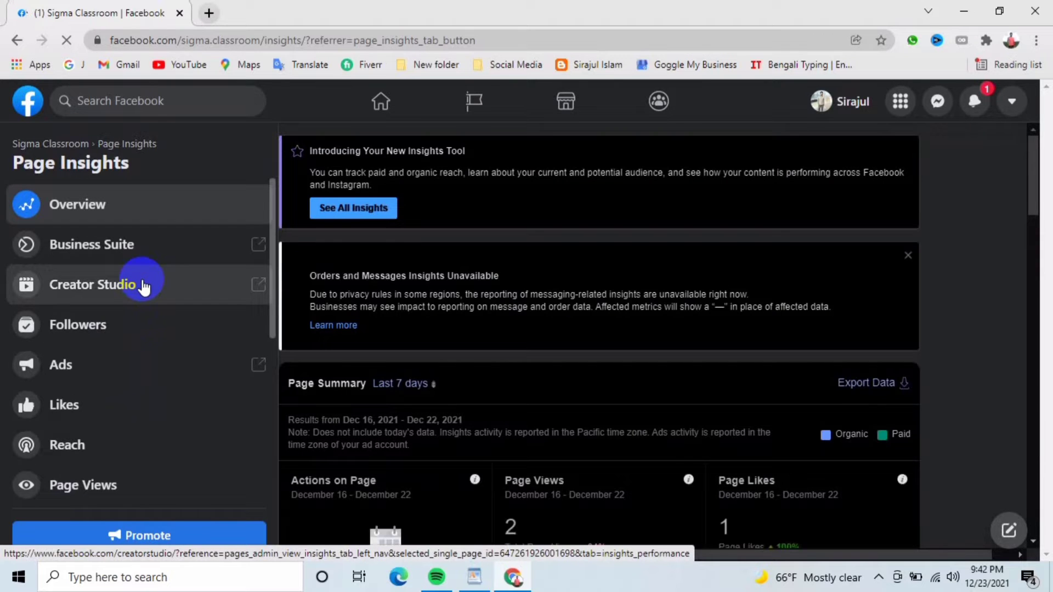
left_click(143, 285)
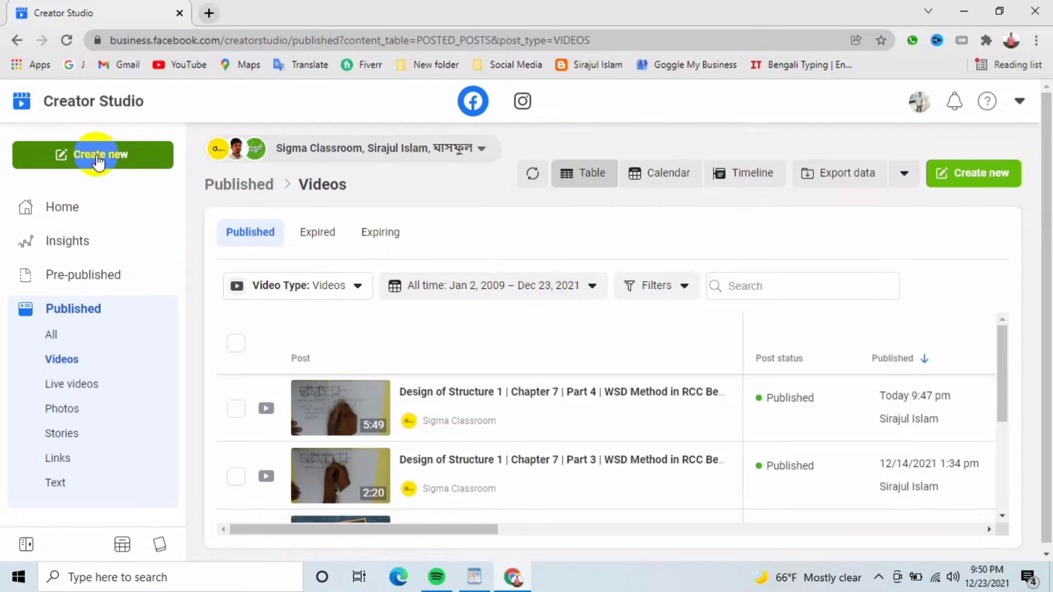
- Upload the fourth "Design of Structure 1 WSD Method in RCC Beam" video file to the Sigma Classroom page
left_click(98, 161)
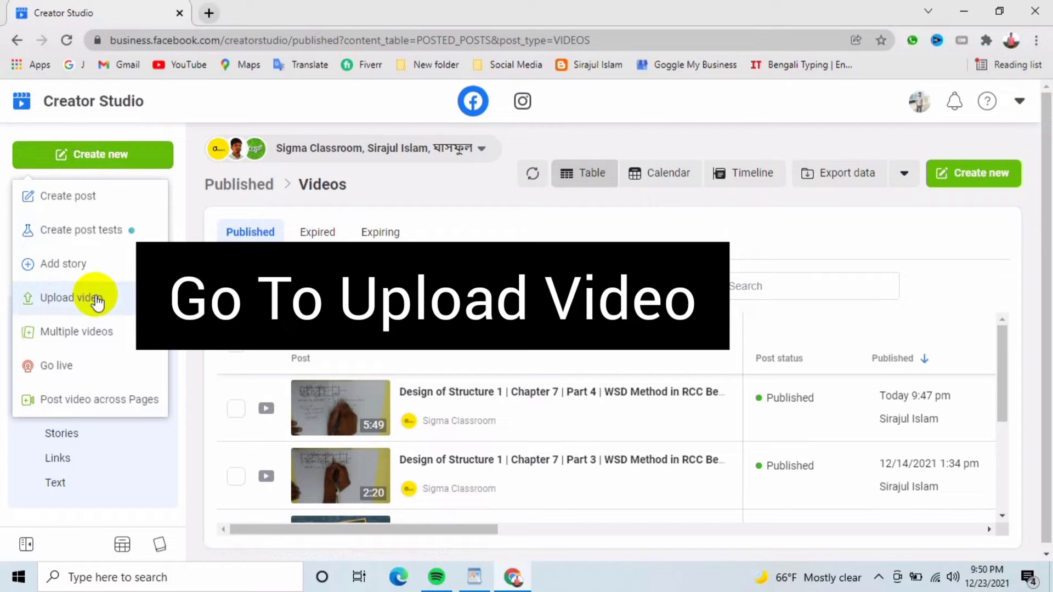
left_click(97, 298)
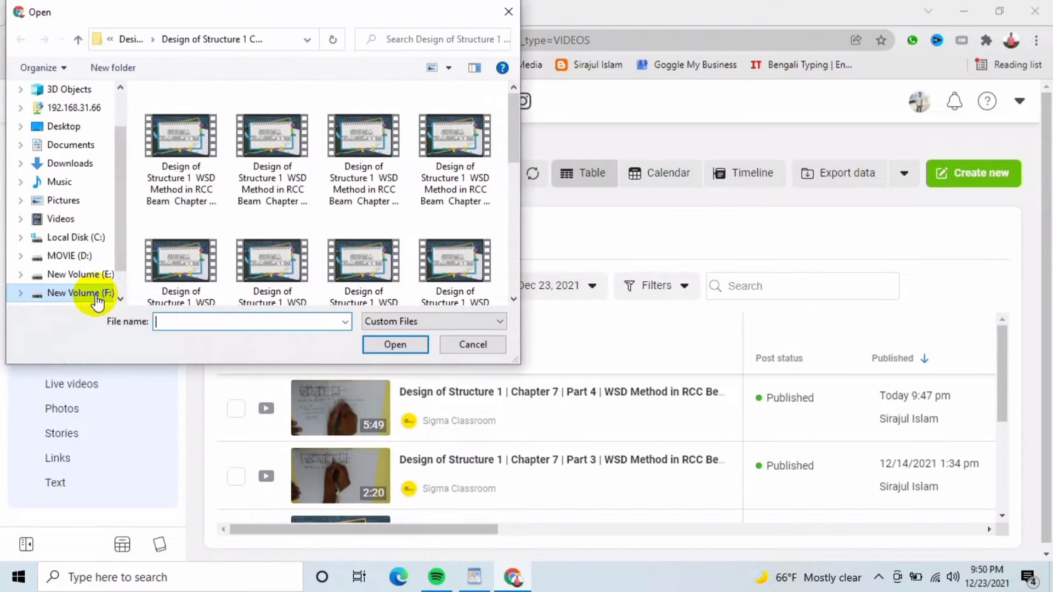
left_click(460, 129)
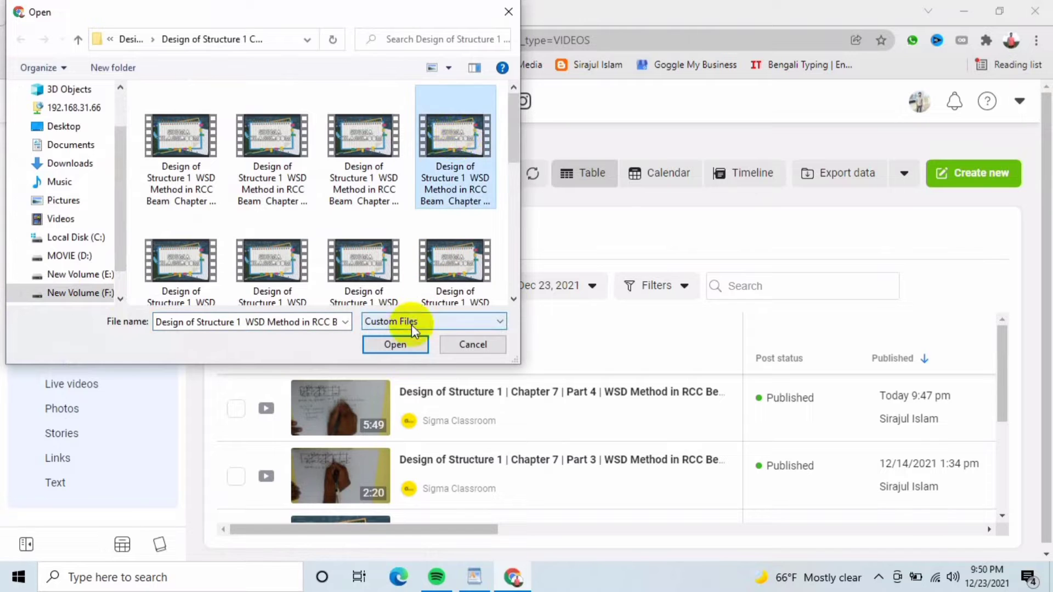
left_click(395, 357)
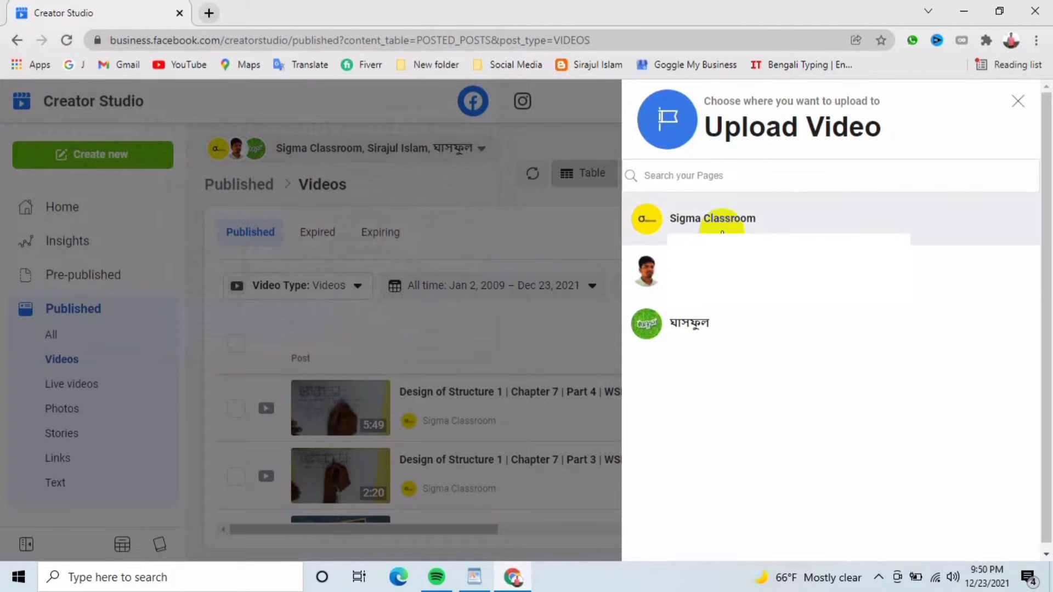
left_click(723, 231)
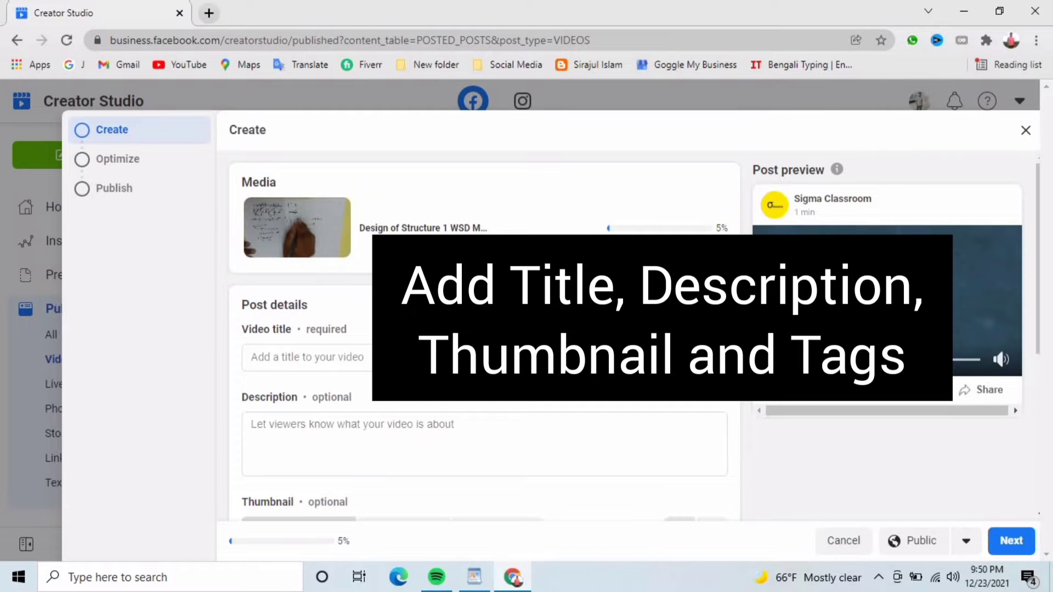
- Copy "Design of Structure 1 | Chapter 7 | Part 4 | WSD Method in RCC Beam" from the WordPad document into the video title
left_click(267, 360)
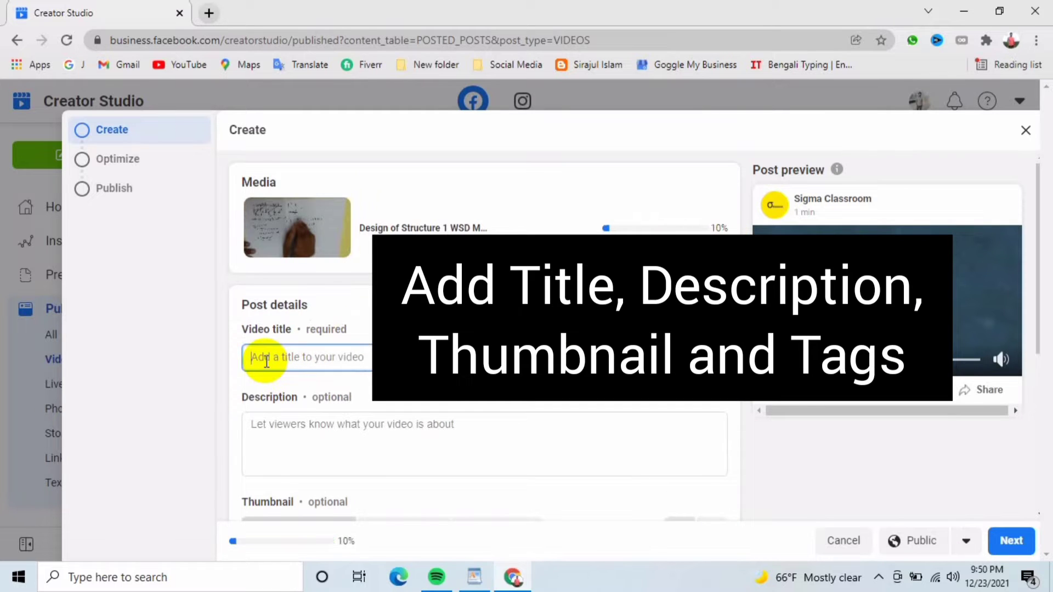
left_click(474, 577)
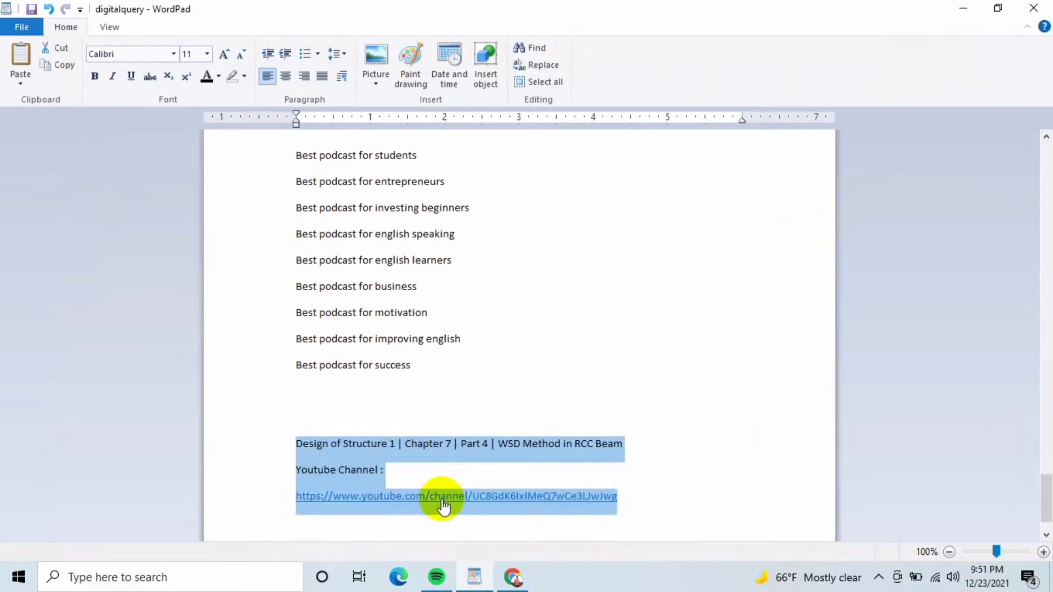
triple_click(404, 444)
key("ctrl+c")
key("alt+Tab")
right_click(266, 356)
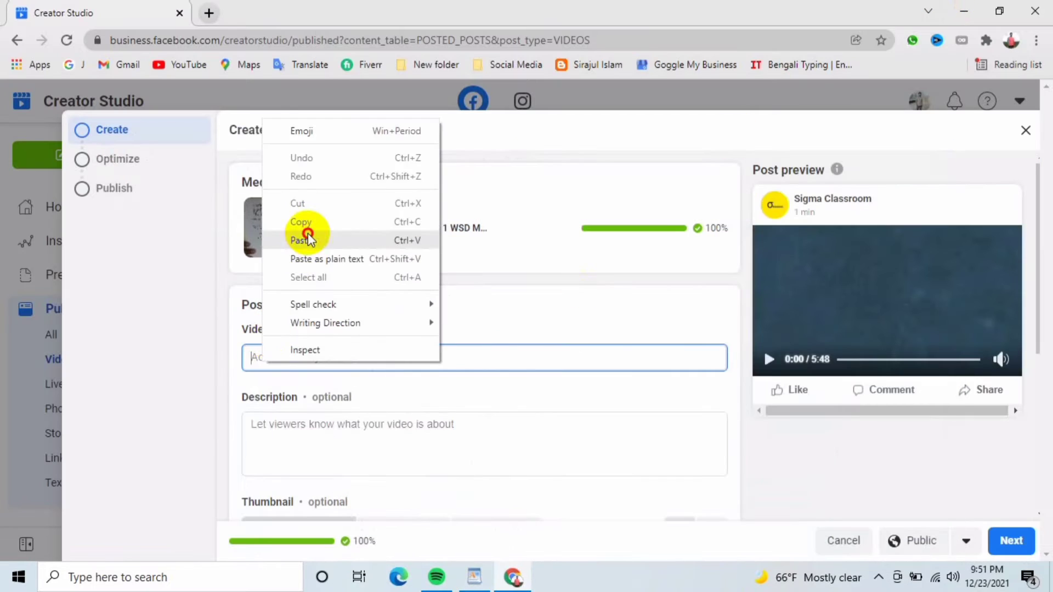
left_click(305, 235)
- Copy the title line, YouTube channel line and channel link from the WordPad document into the video description
left_click(475, 577)
left_click(298, 440)
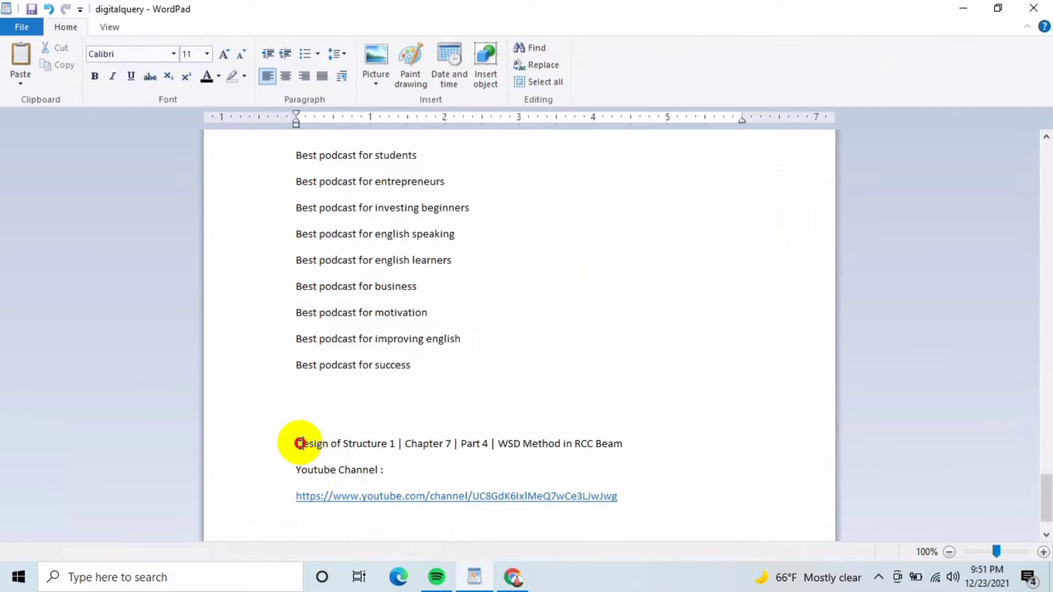
left_click_drag(296, 442, 618, 499)
right_click(359, 464)
left_click(389, 486)
key("alt+Tab")
right_click(275, 433)
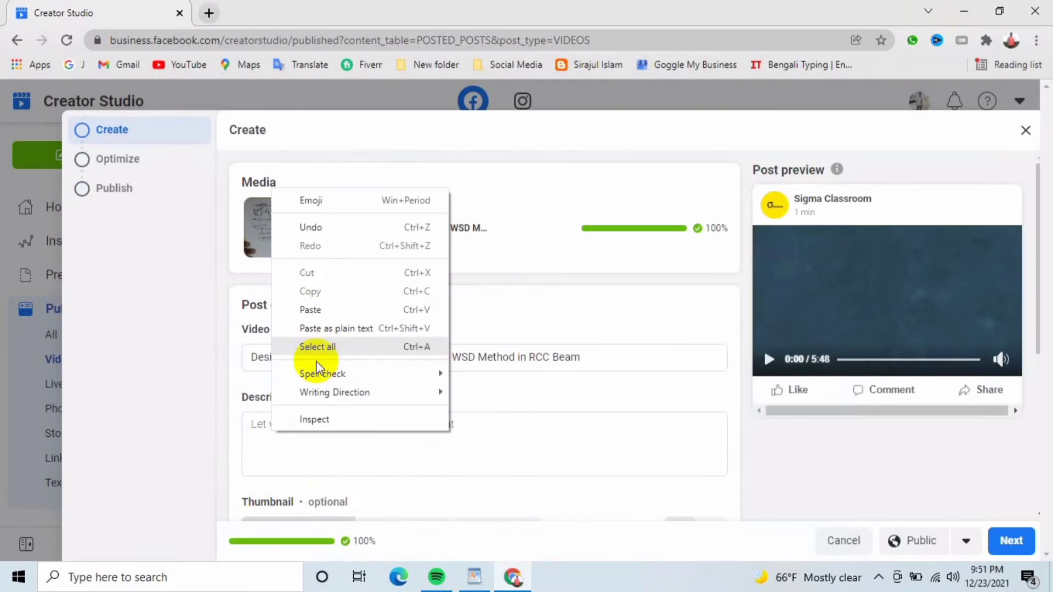
left_click(307, 309)
key("Return")
- Enable tags for the video and add "design of structure 1", "design of structure 1 chapter 7" and "wsd method in rcc beam"
scroll(611, 341, "down", 5)
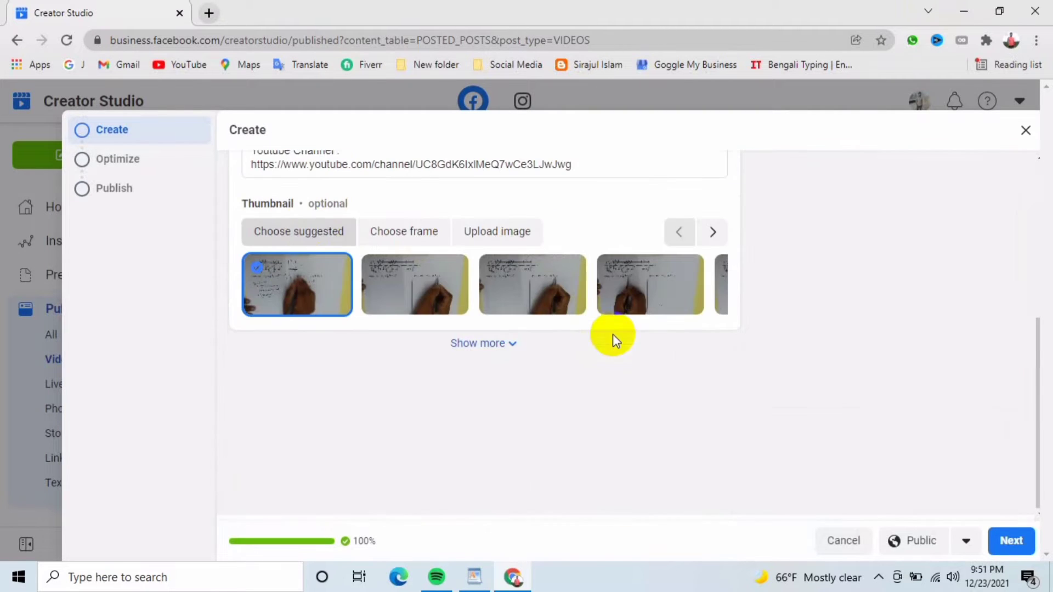
left_click(463, 354)
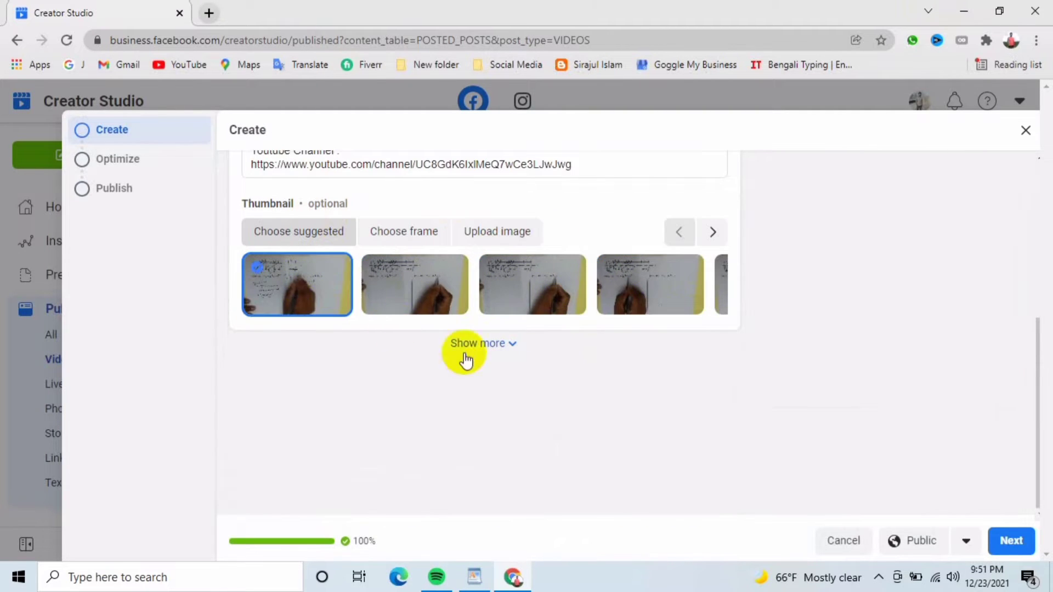
left_click(713, 365)
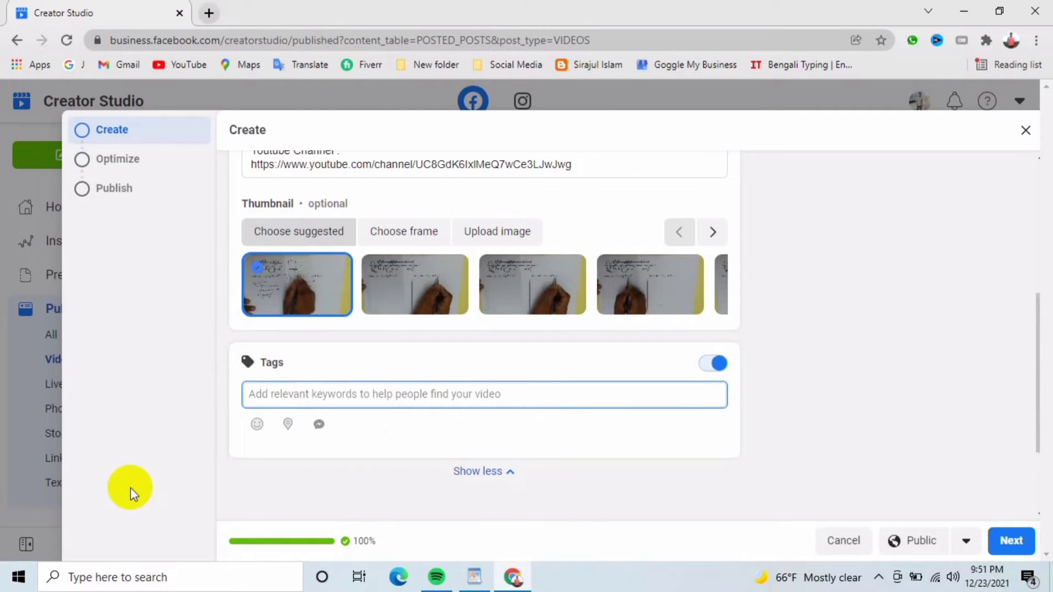
type("design of structure 1")
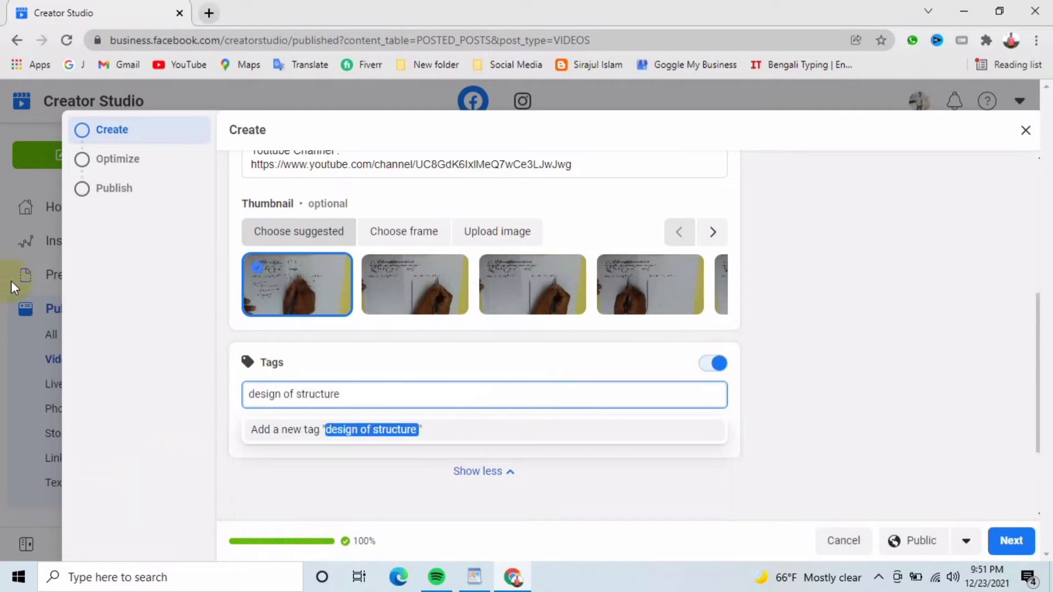
key("Return")
type("design of structure 1 ")
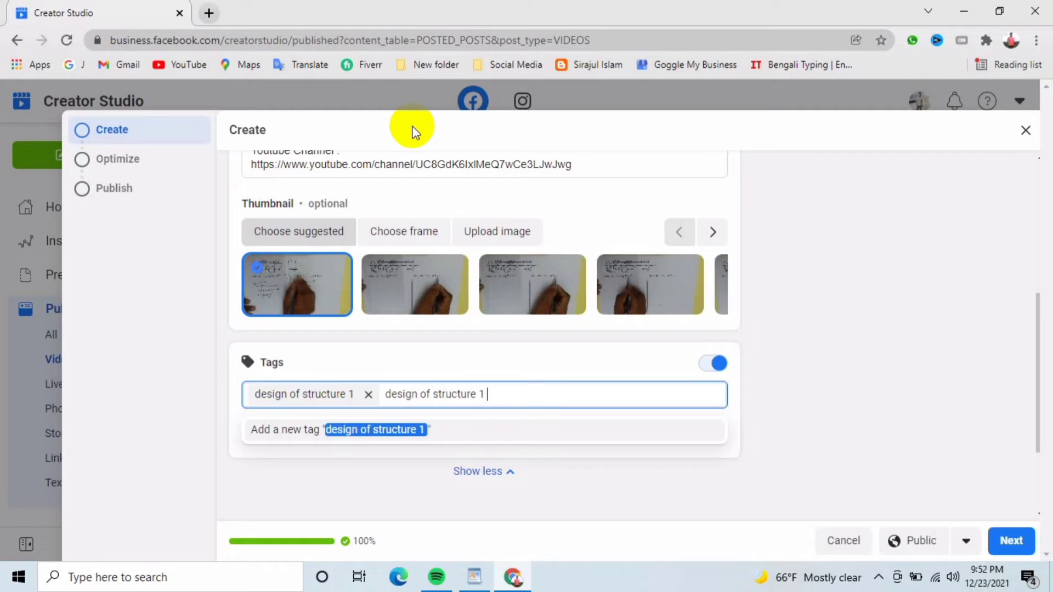
type("chapter 7")
key("Return")
type("wsd method in rcc beam")
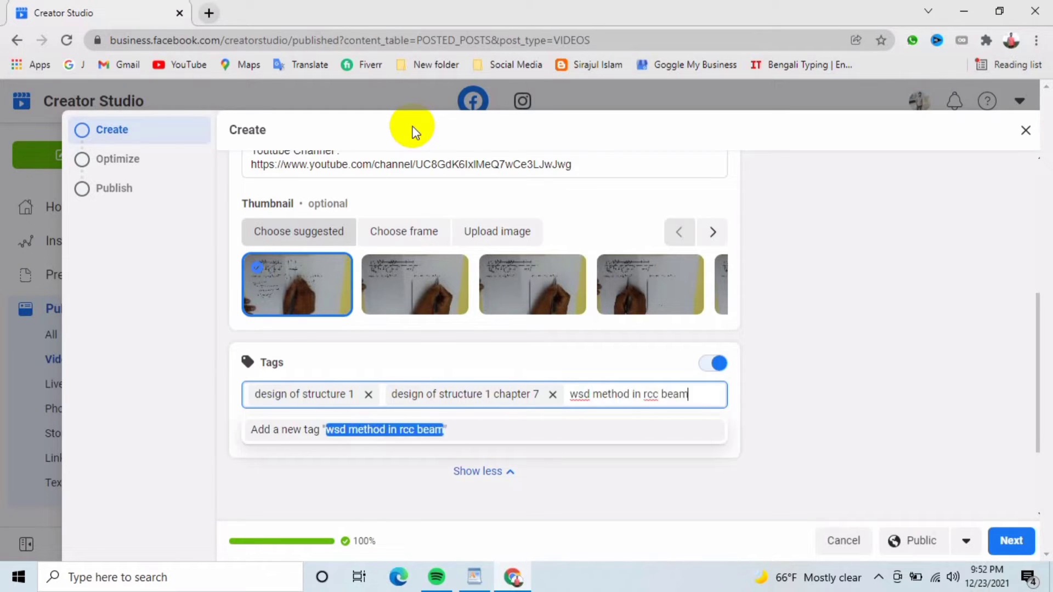
key("Return")
- Add the tags "civil 6th semester", "diploma in civil engineering", "civil technology" and "civil polytechnic"
type("civil 6th semester")
key("Return")
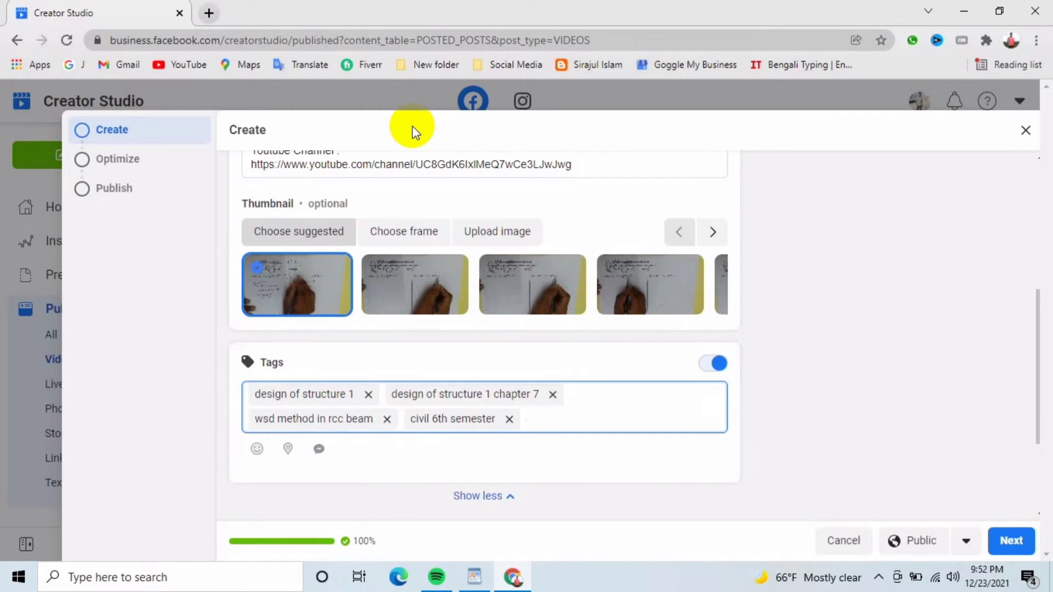
type("diploma in civil engineering")
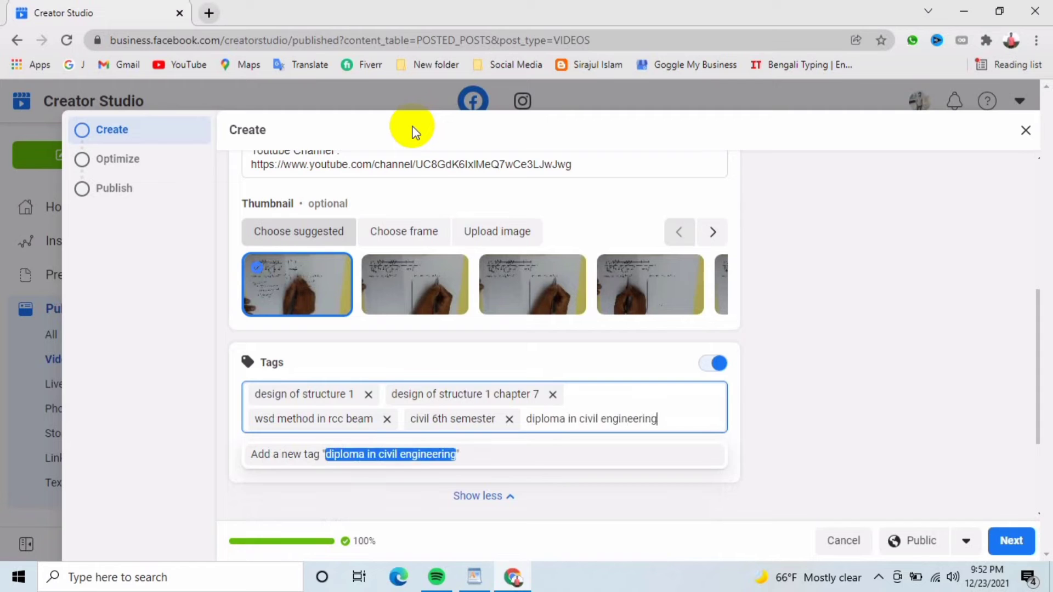
key("Return")
type("civil technology")
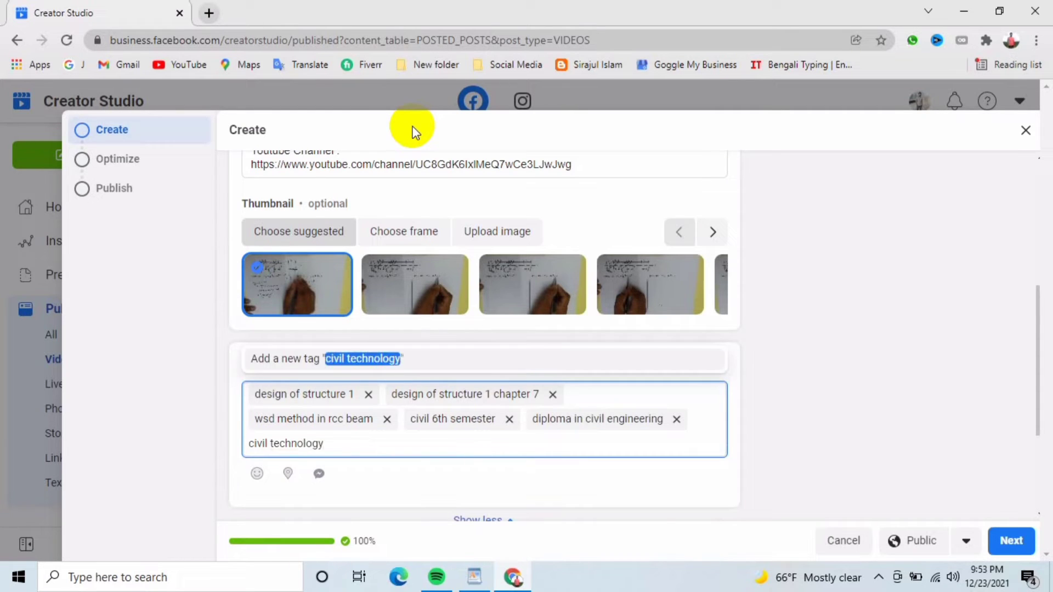
key("Return")
type("civil p")
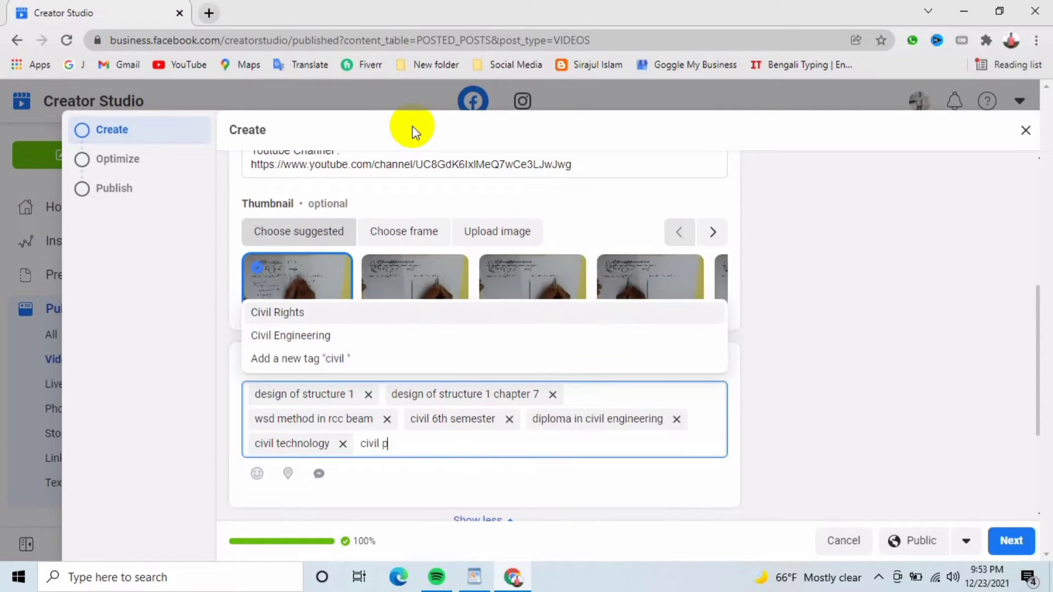
type("olytechnic")
key("Return")
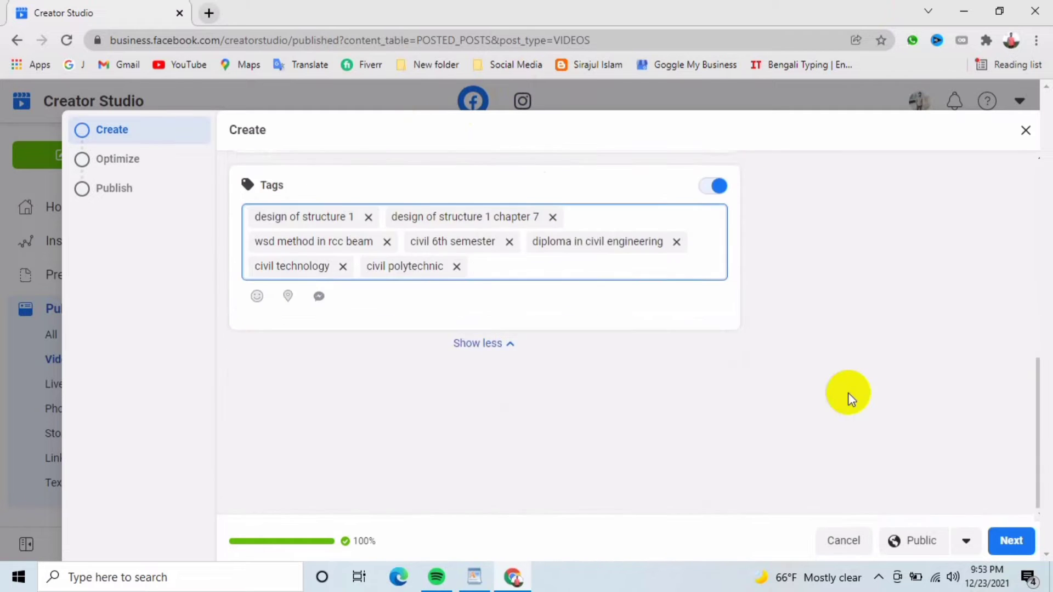
- Proceed to the Optimize stage and turn off captions for the video
scroll(848, 393, "down", 3)
scroll(876, 413, "up", 2)
left_click(1005, 554)
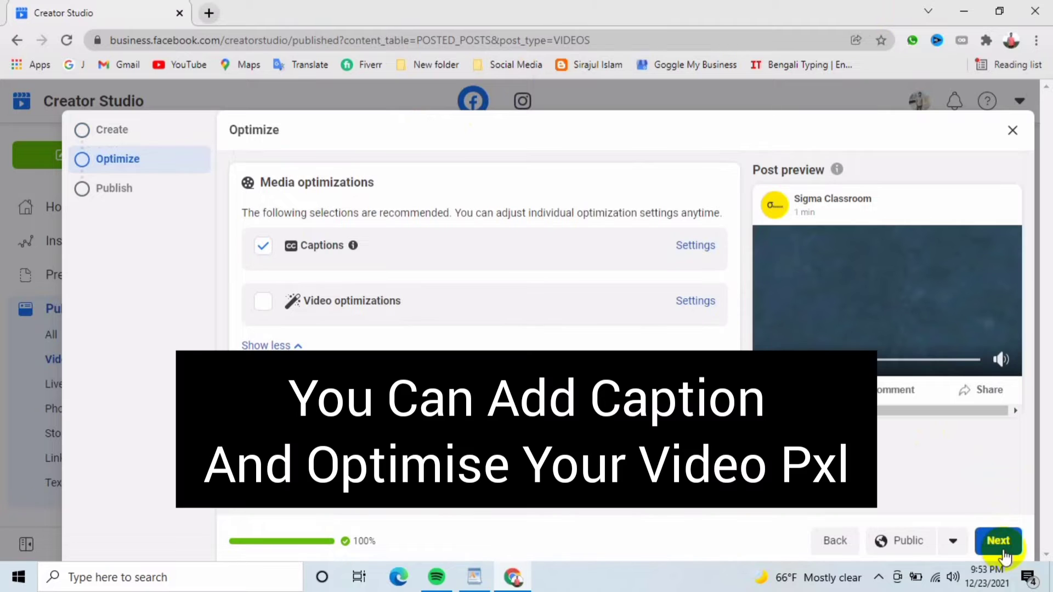
left_click(264, 249)
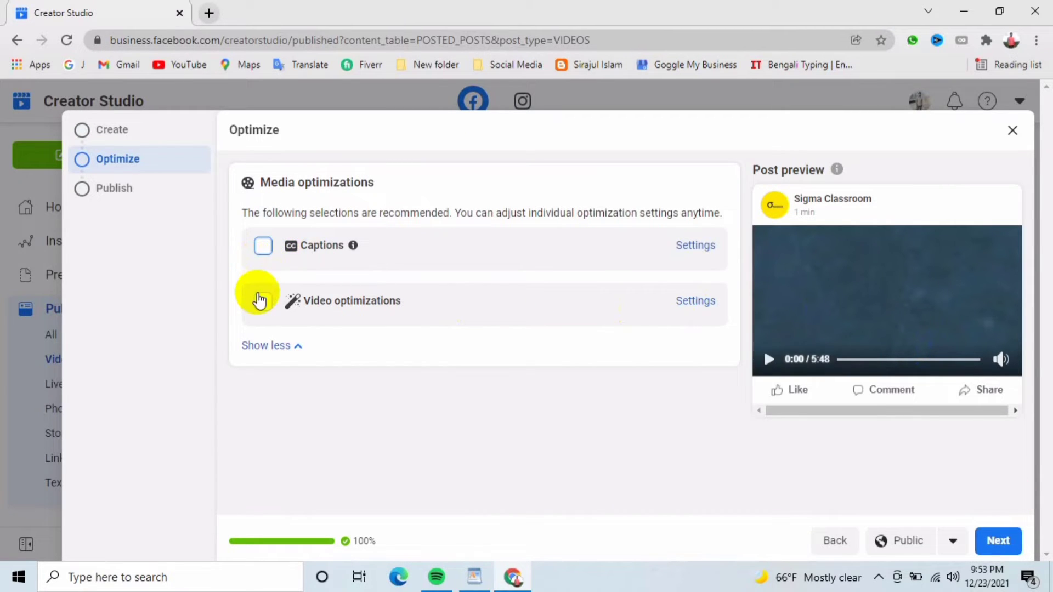
- Try the Auto and Advanced video optimizations, switching each off again before closing their settings
left_click(261, 300)
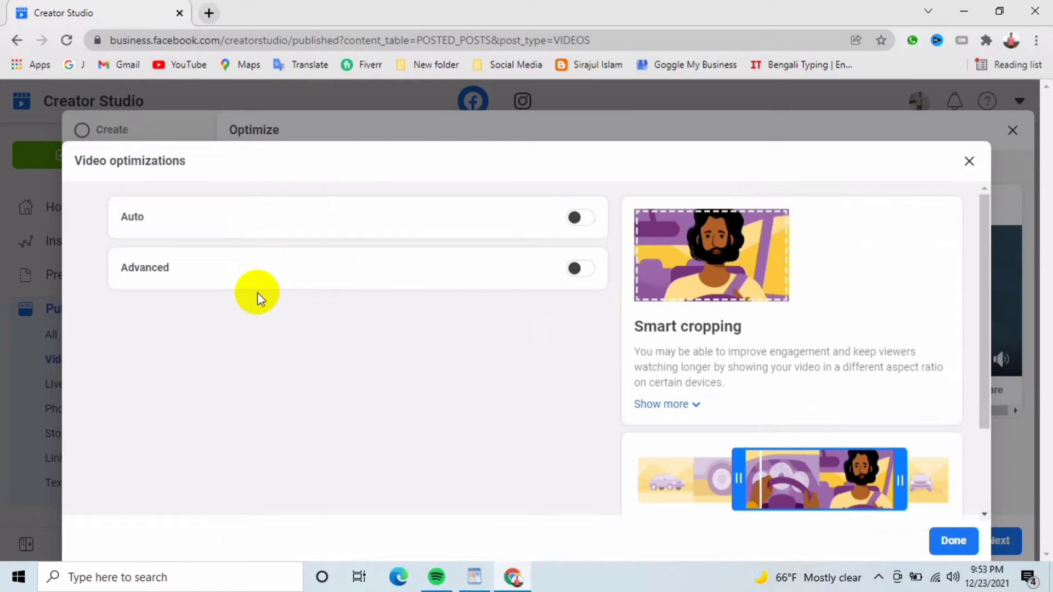
left_click(577, 218)
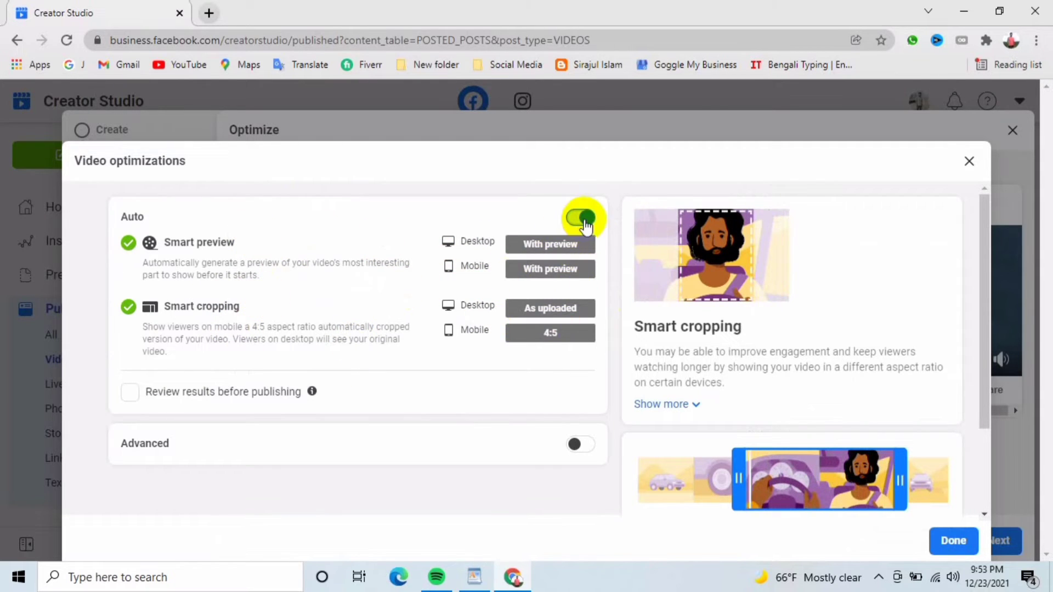
left_click(576, 217)
left_click(588, 268)
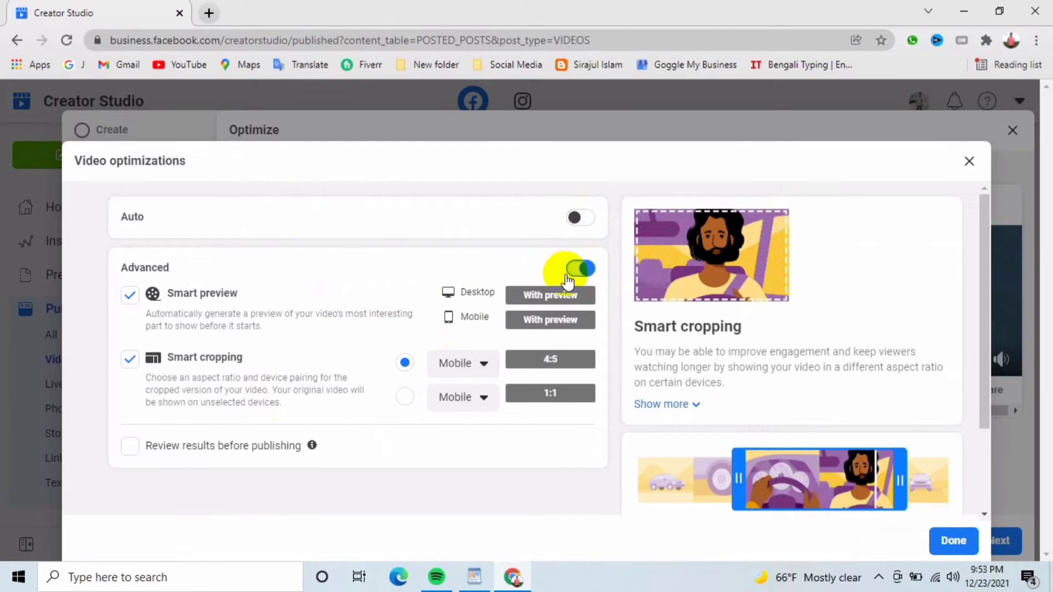
left_click(577, 271)
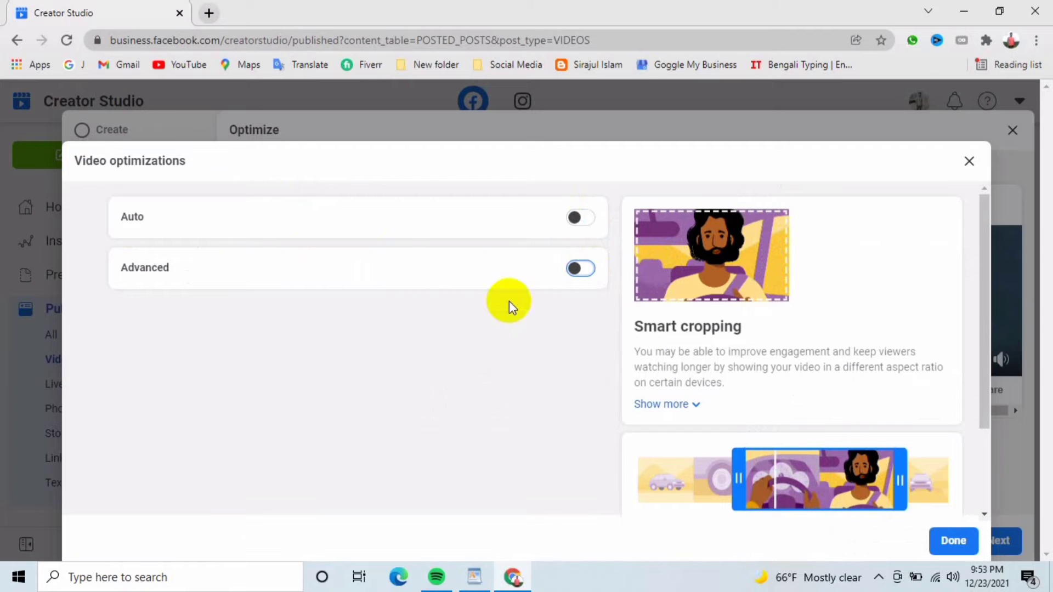
left_click(957, 540)
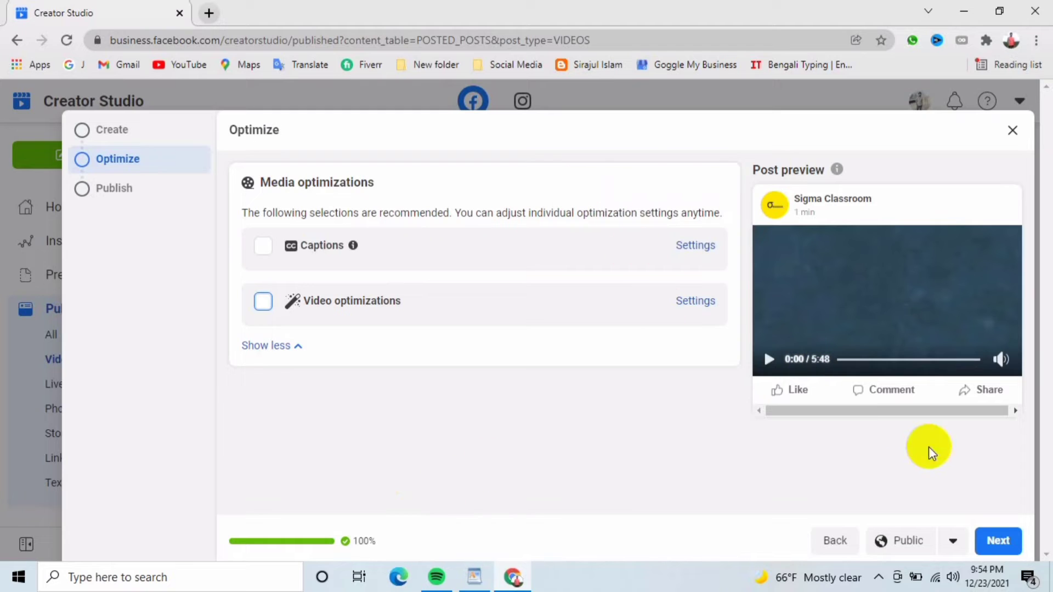
- Proceed to the Publish stage, publish the video now with public visibility, and dismiss the video processing notice
left_click(1013, 536)
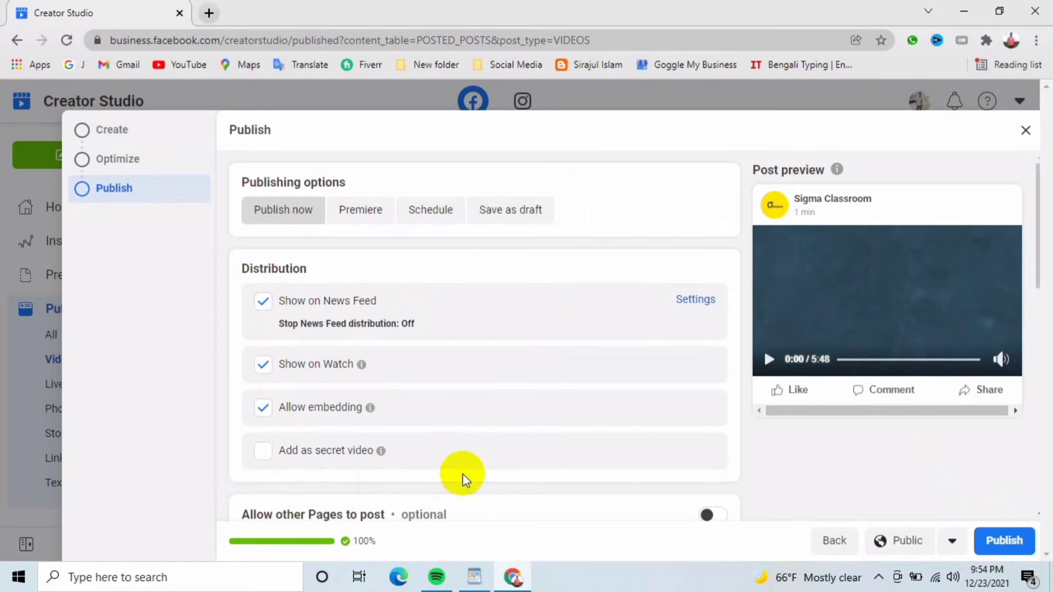
scroll(908, 327, "down", 5)
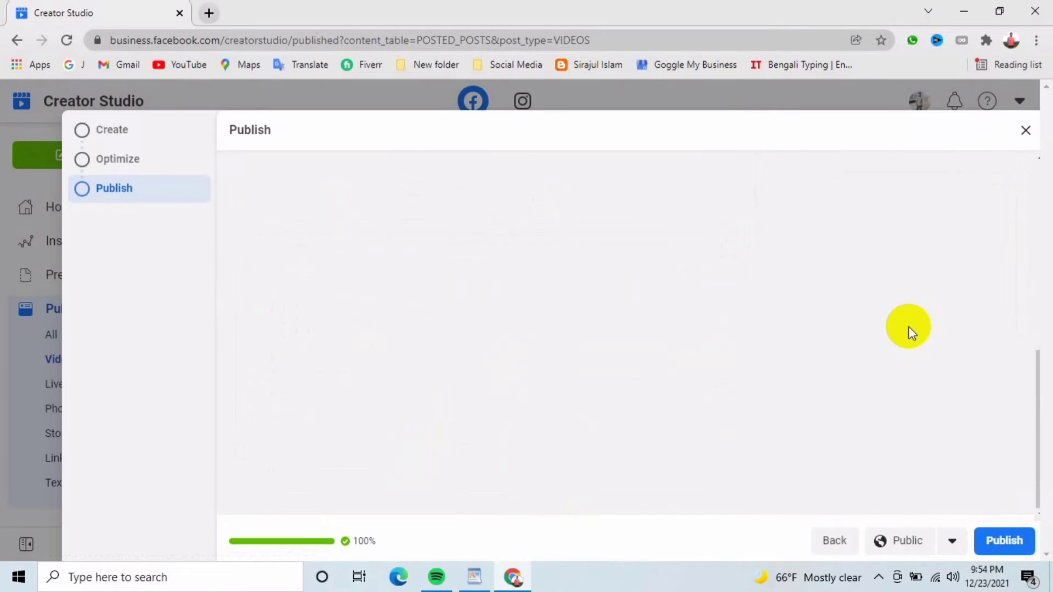
left_click(1005, 536)
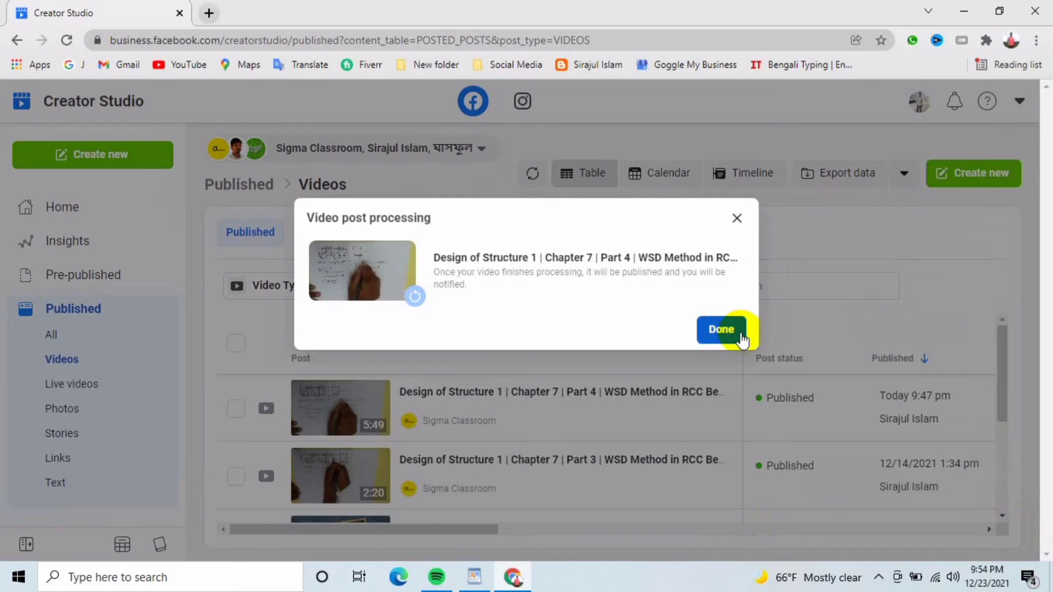
left_click(715, 330)
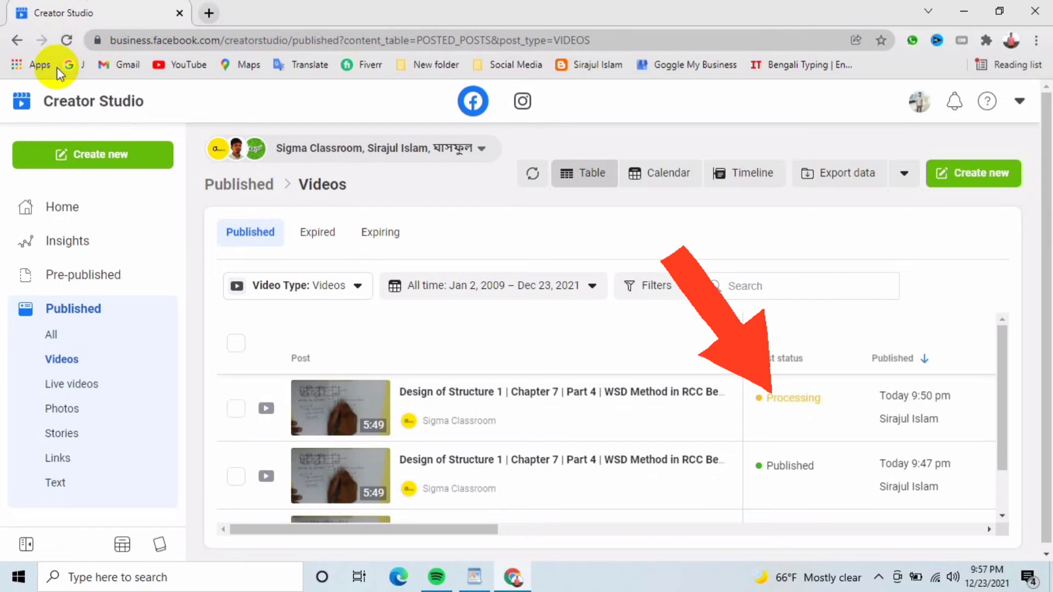
- Refresh the published videos list, find the newly posted video on the Sigma Classroom page and play it
left_click(67, 44)
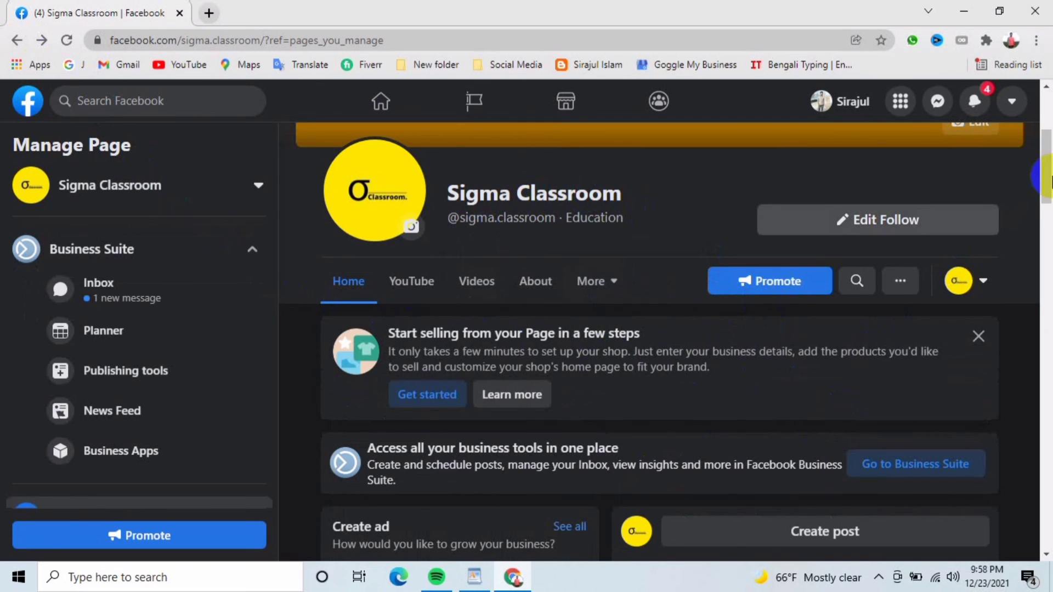
left_click_drag(1050, 183, 1035, 260)
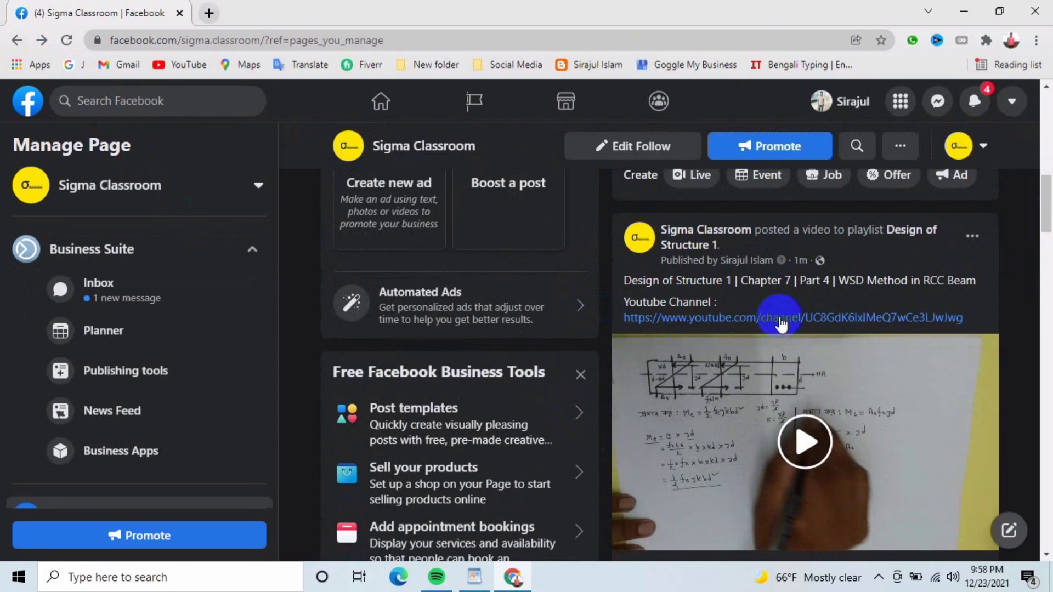
left_click(802, 439)
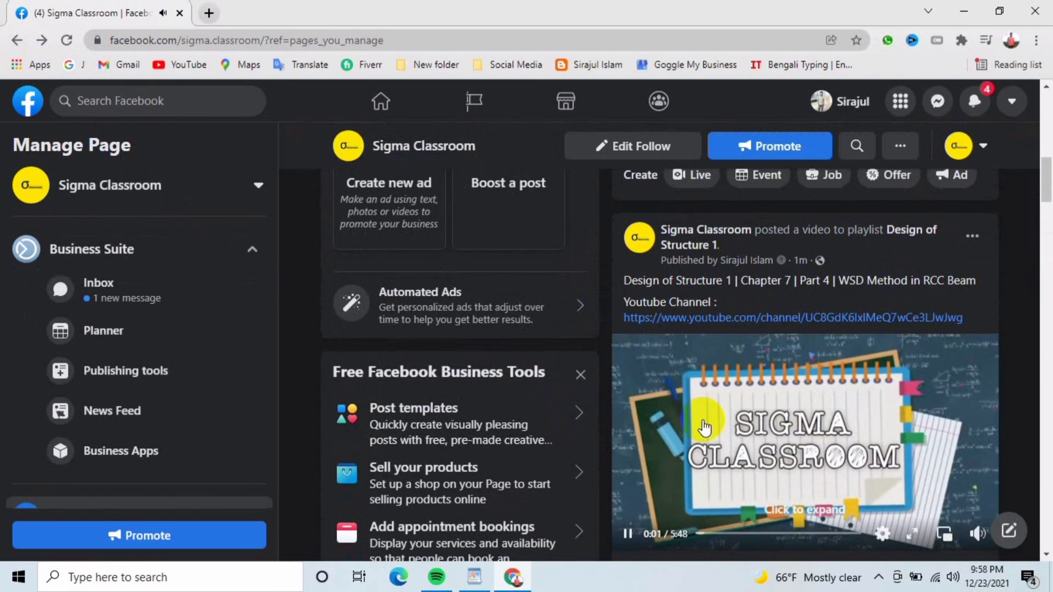